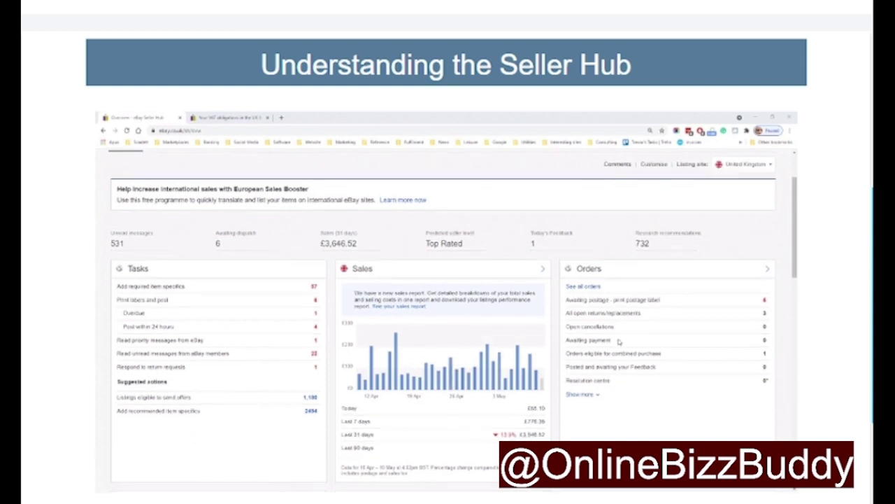
# Review the overview dashboard's listings, traffic, seller level, monthly limits, feedback and research cards, through to the option for personalising the overview.
pyautogui.scroll(-5, 610, 383)
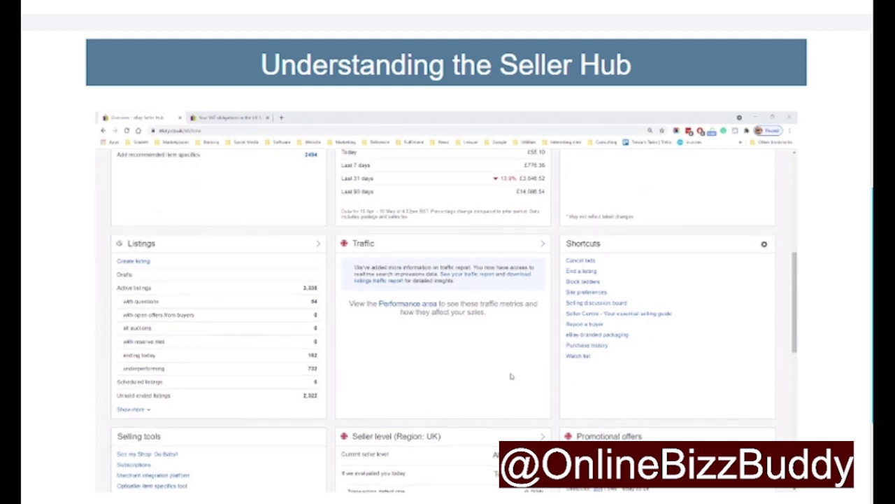
pyautogui.scroll(-3, 528, 319)
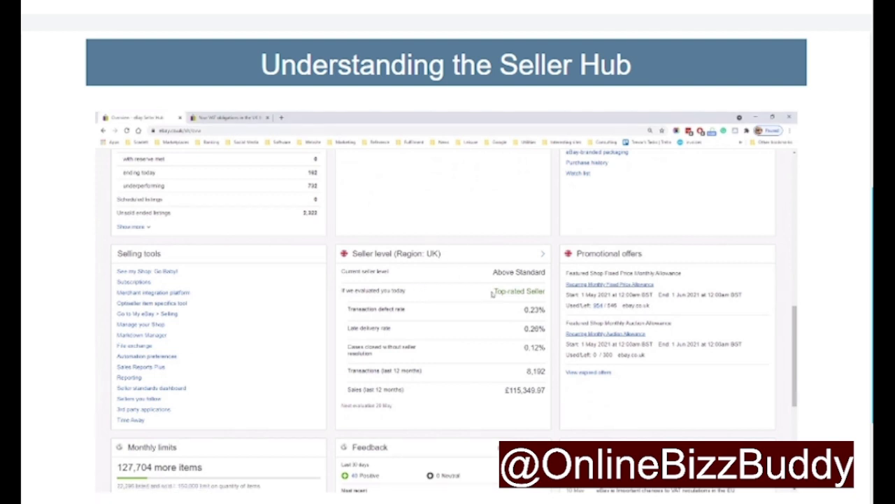
pyautogui.moveTo(492, 294); pyautogui.dragTo(546, 300)
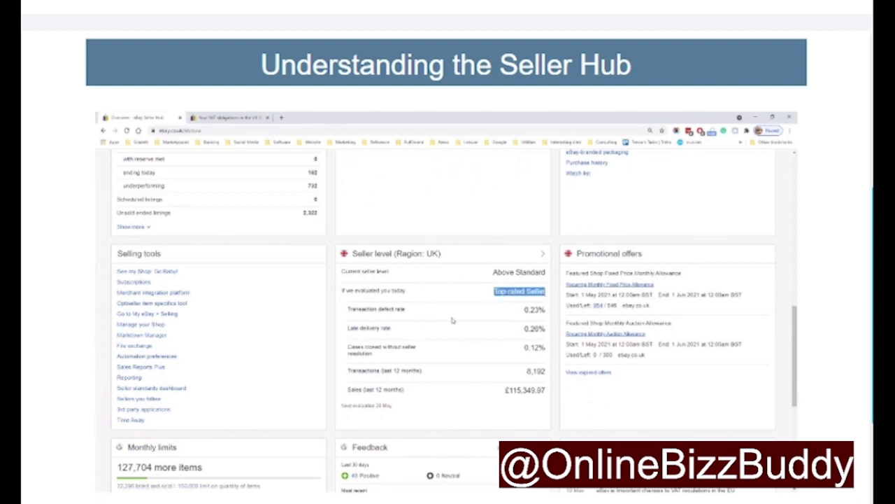
pyautogui.click(510, 352)
pyautogui.scroll(-4, 510, 352)
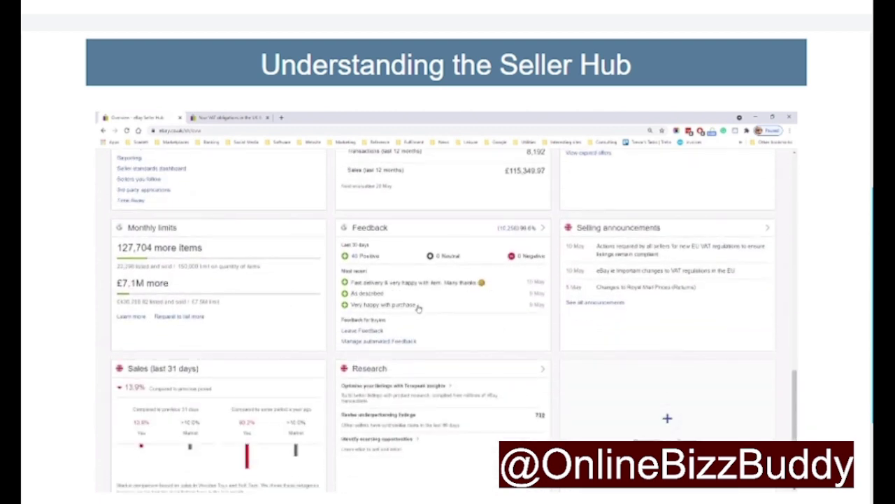
pyautogui.scroll(-1, 478, 334)
pyautogui.scroll(-1, 478, 334)
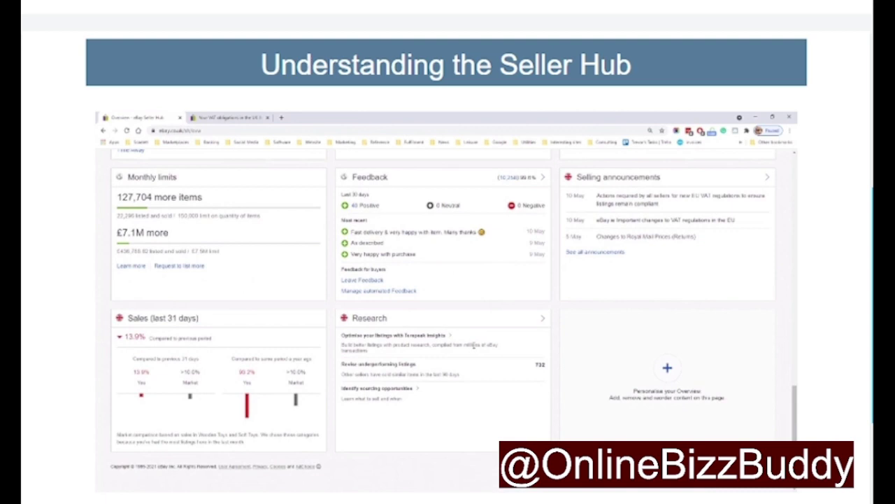
pyautogui.click(667, 368)
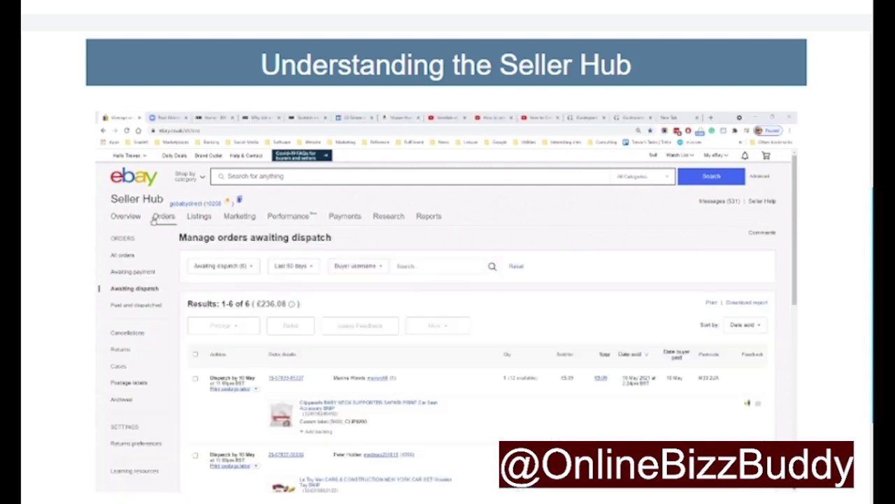
# Examine the status filter, buyer search criteria and related order pages for the orders awaiting dispatch.
pyautogui.moveTo(155, 221)
pyautogui.click(250, 268)
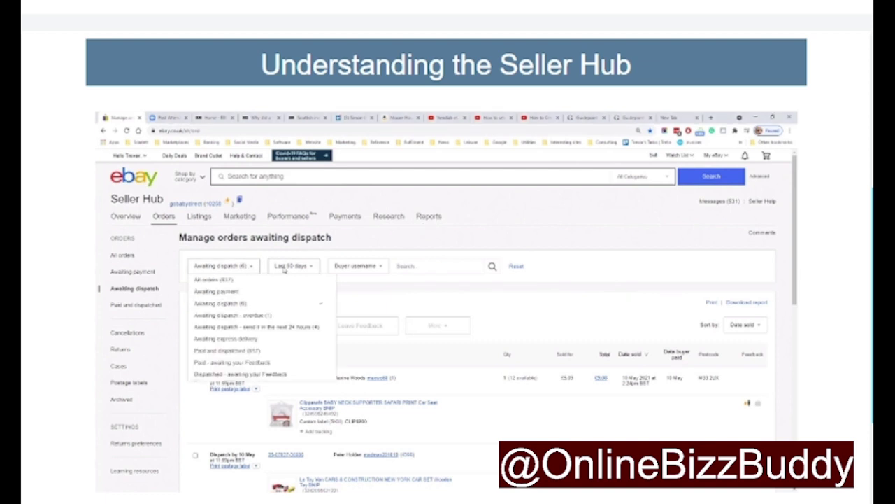
pyautogui.click(373, 270)
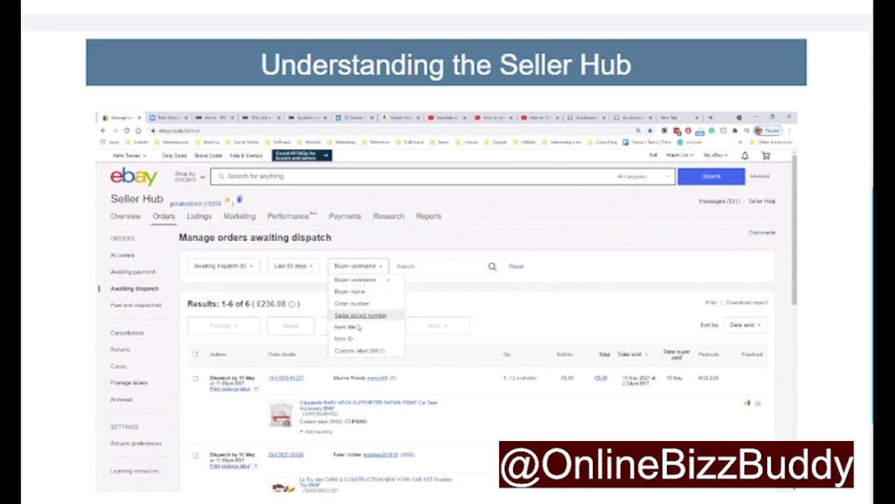
pyautogui.click(458, 307)
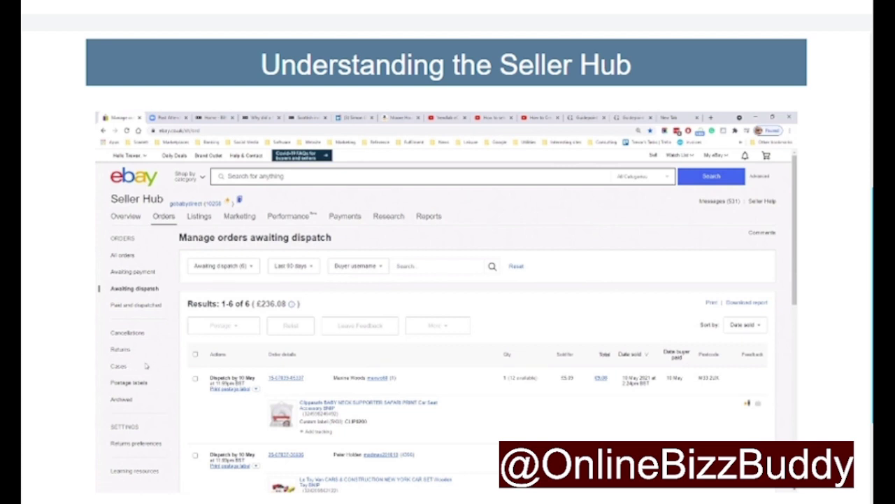
pyautogui.scroll(-2, 139, 370)
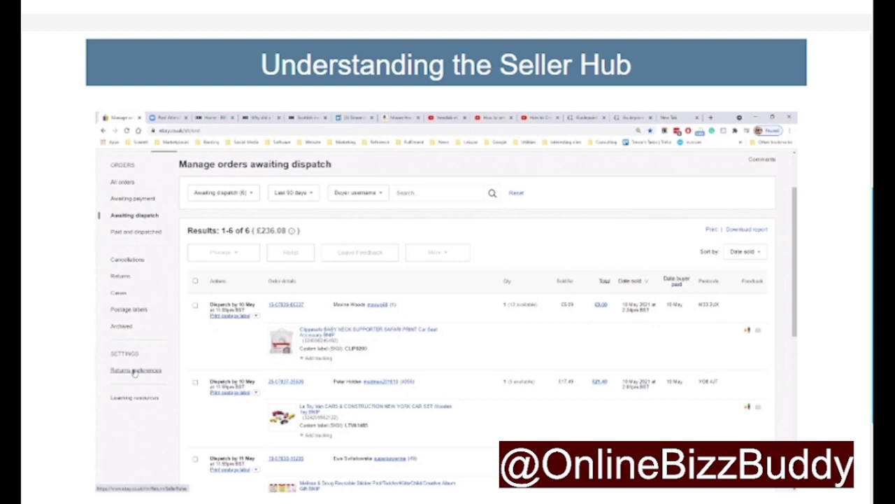
# Filter the orders by the status Awaiting dispatch - overdue.
pyautogui.scroll(2, 140, 371)
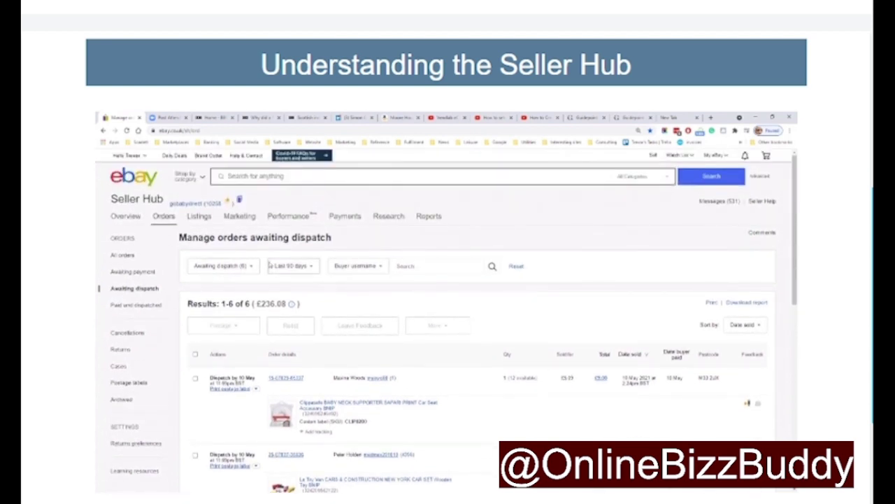
pyautogui.click(248, 269)
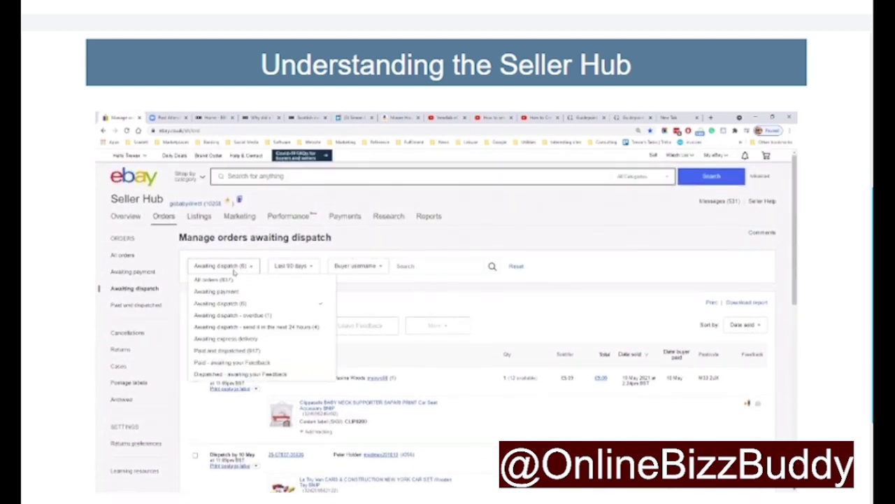
pyautogui.click(226, 315)
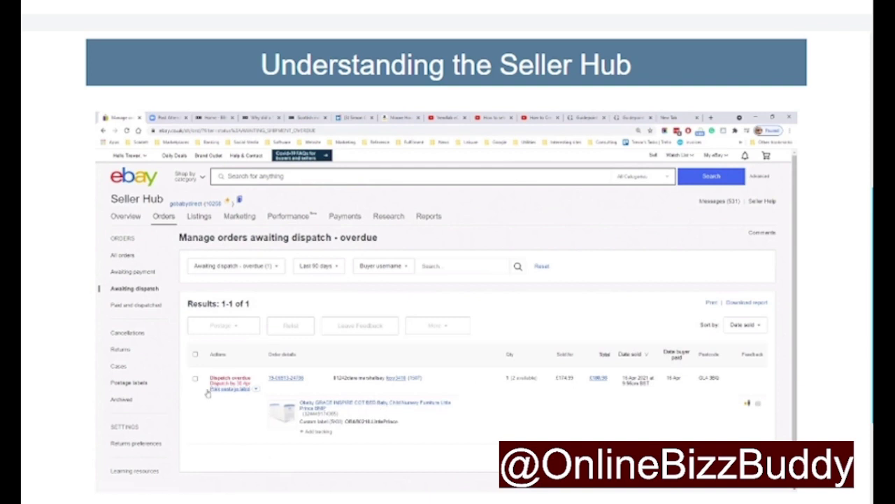
# Open the returns page and review each open return's item, status, reason and refund details.
pyautogui.click(120, 351)
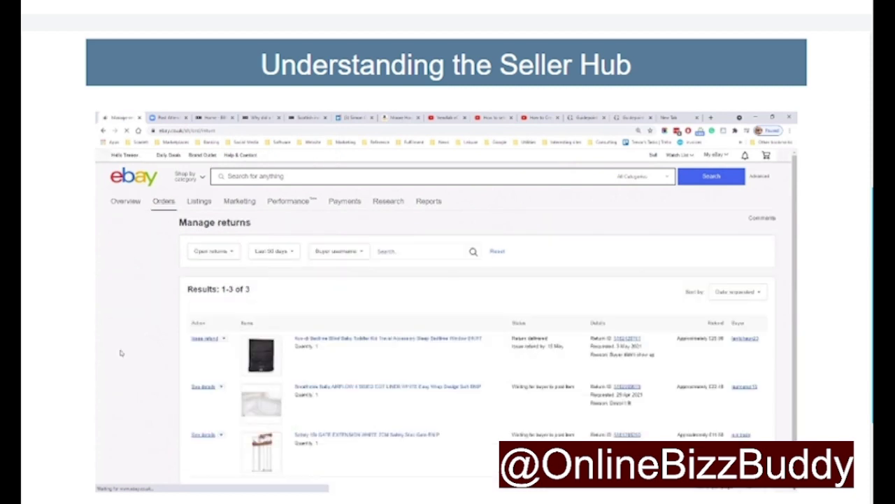
pyautogui.scroll(-1, 263, 353)
pyautogui.scroll(-1, 263, 353)
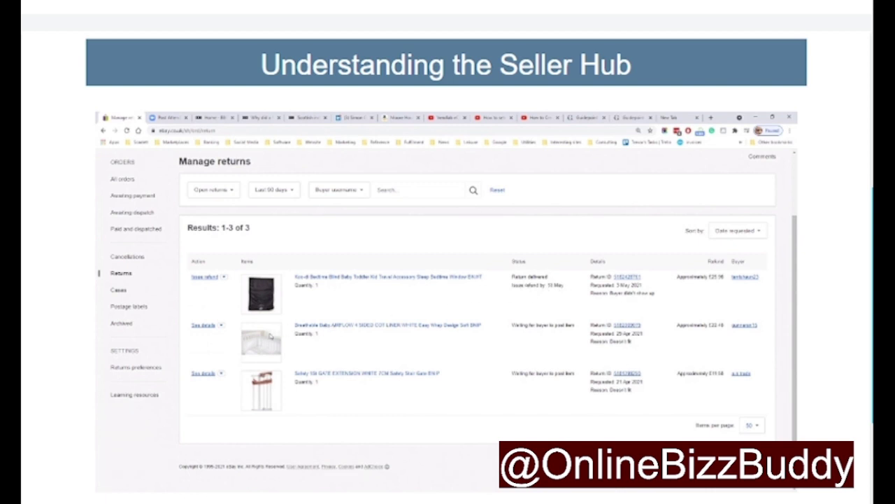
pyautogui.moveTo(512, 326); pyautogui.dragTo(532, 340)
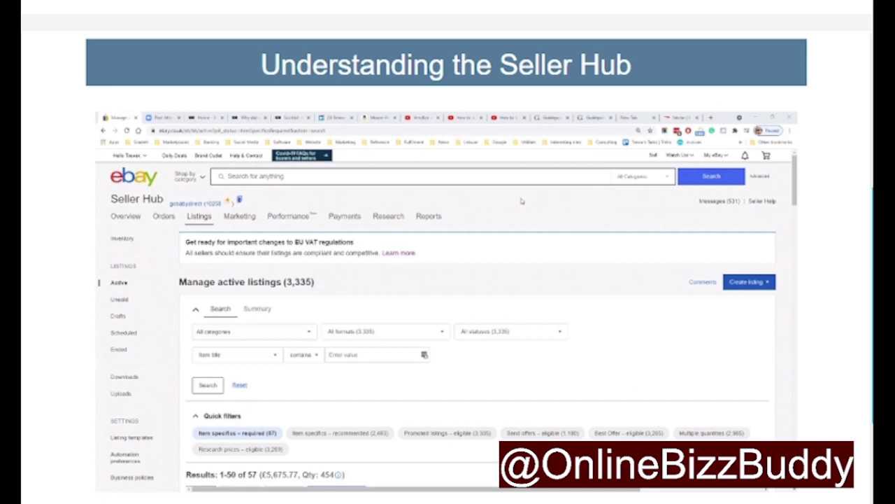
# Examine the format, status and search-field options available for filtering the active listings.
pyautogui.click(357, 333)
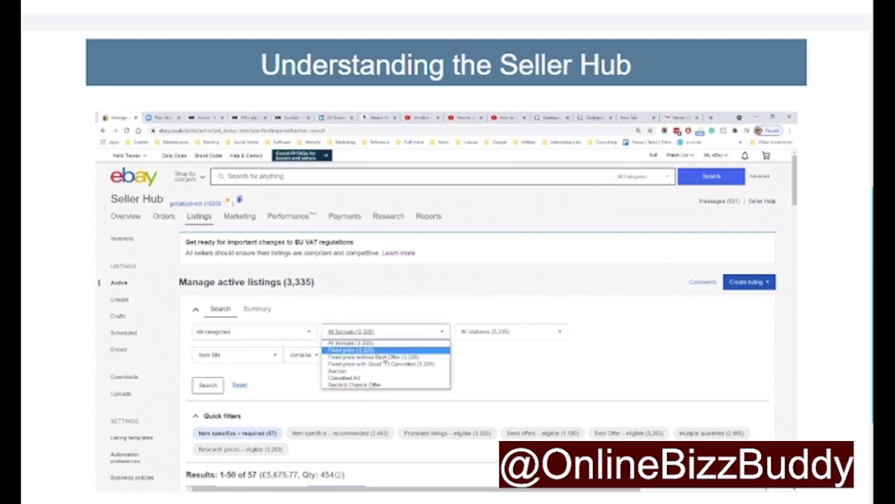
pyautogui.click(487, 335)
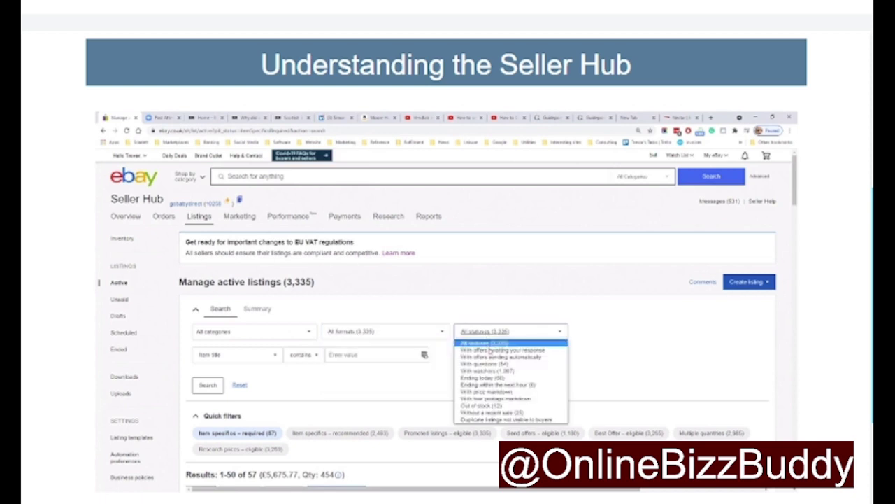
pyautogui.click(626, 367)
pyautogui.click(238, 357)
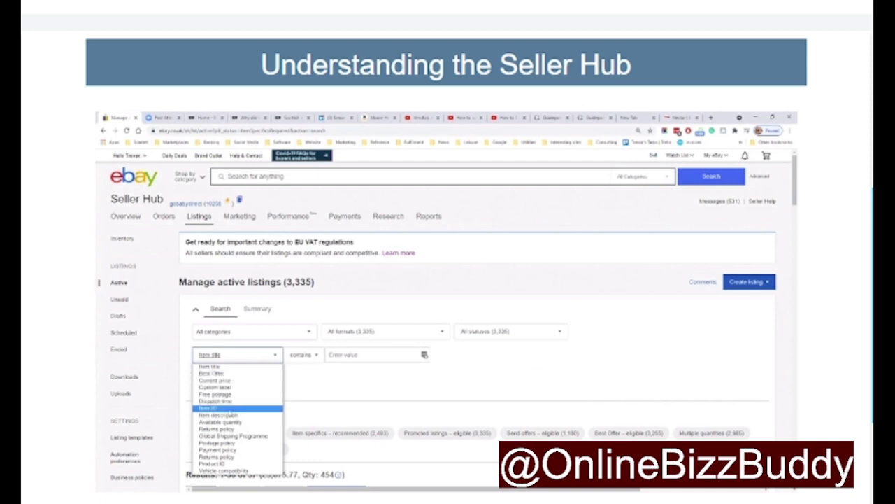
# Review the quick filters, the results table and the related listing pages and settings for the active listings.
pyautogui.scroll(-5, 237, 392)
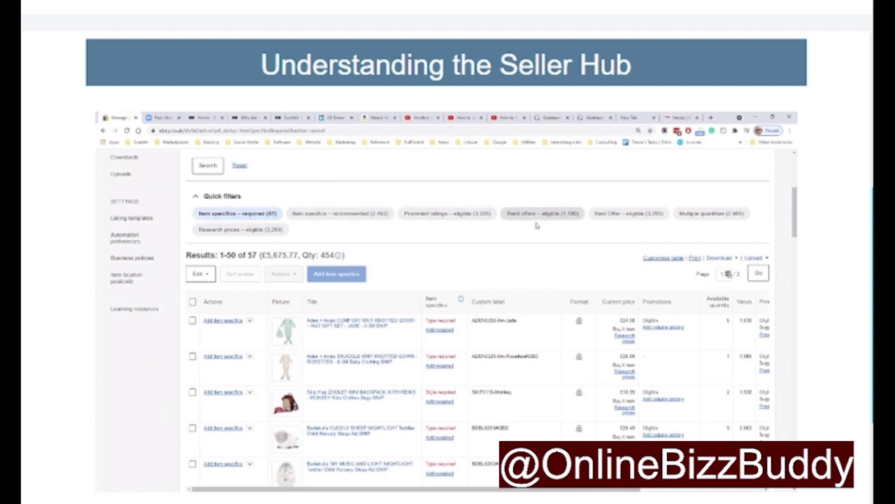
pyautogui.scroll(5, 149, 249)
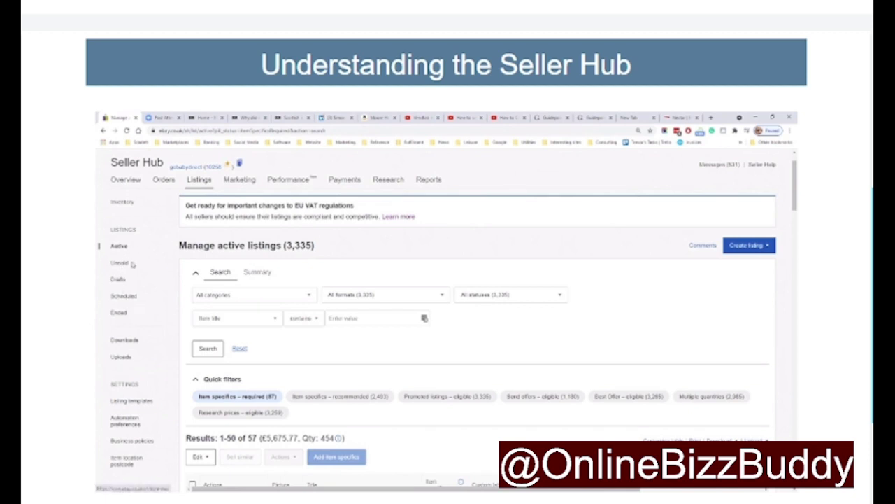
pyautogui.scroll(-1, 151, 317)
pyautogui.scroll(-3, 151, 316)
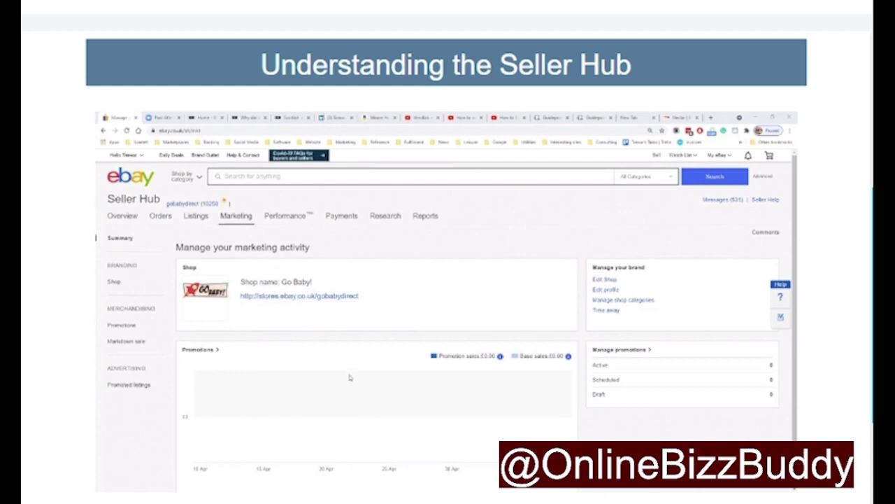
# Review the marketing activity summary and the performance summary's sales, traffic and selling costs.
pyautogui.scroll(-1, 350, 378)
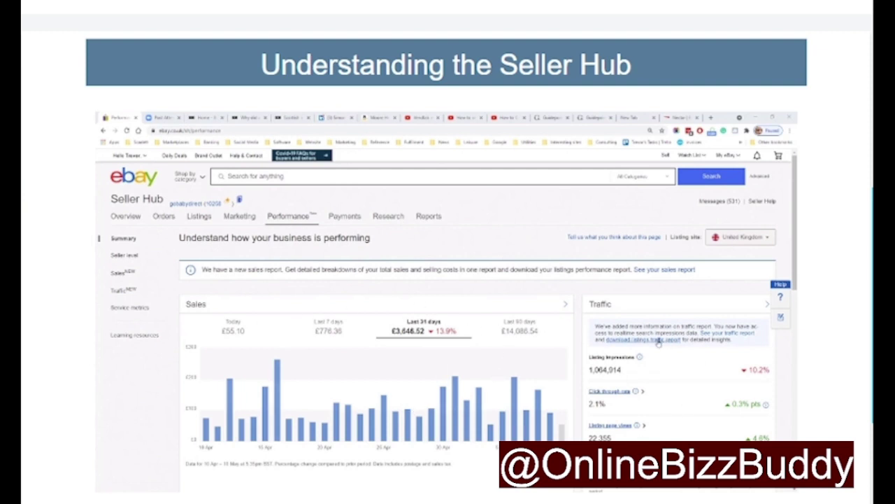
pyautogui.scroll(-5, 490, 336)
pyautogui.moveTo(362, 356)
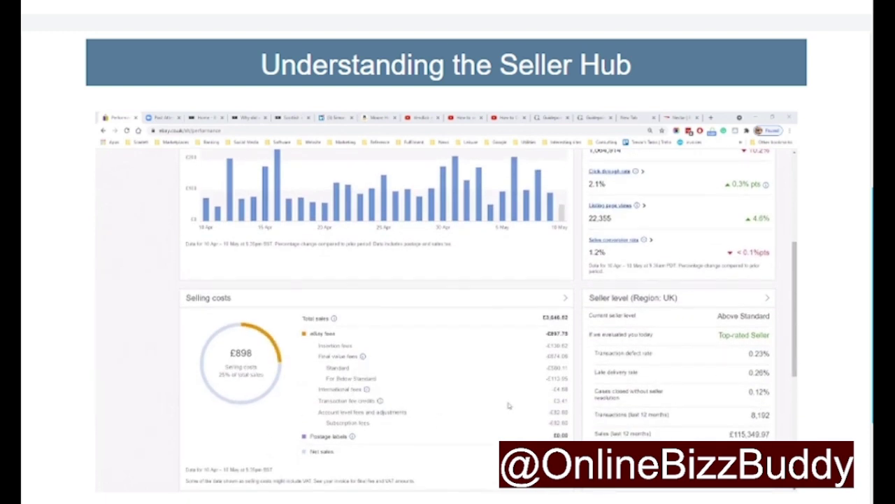
# Open the seller level dashboard from the performance section and review the past, current and projected seller levels.
pyautogui.scroll(5, 497, 411)
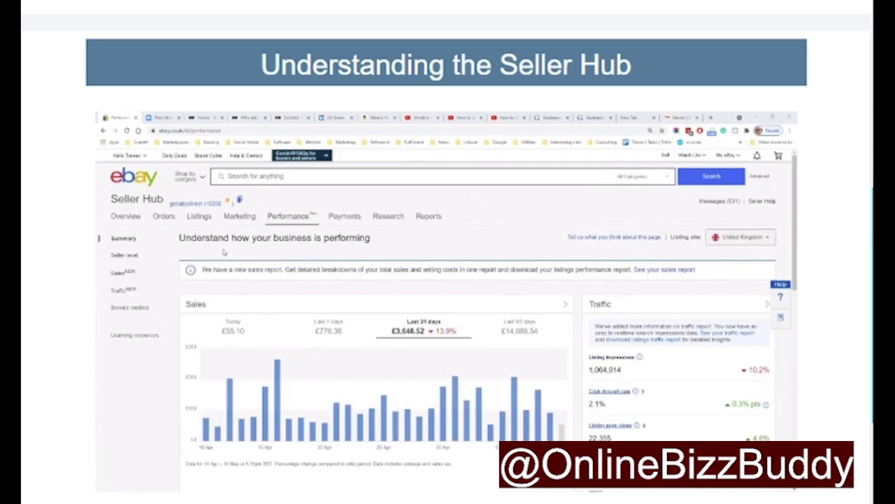
pyautogui.click(124, 257)
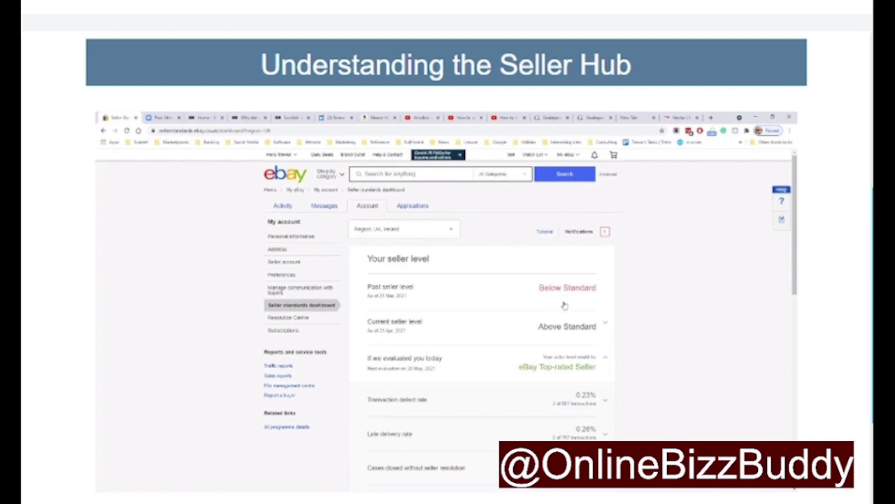
pyautogui.scroll(-3, 451, 334)
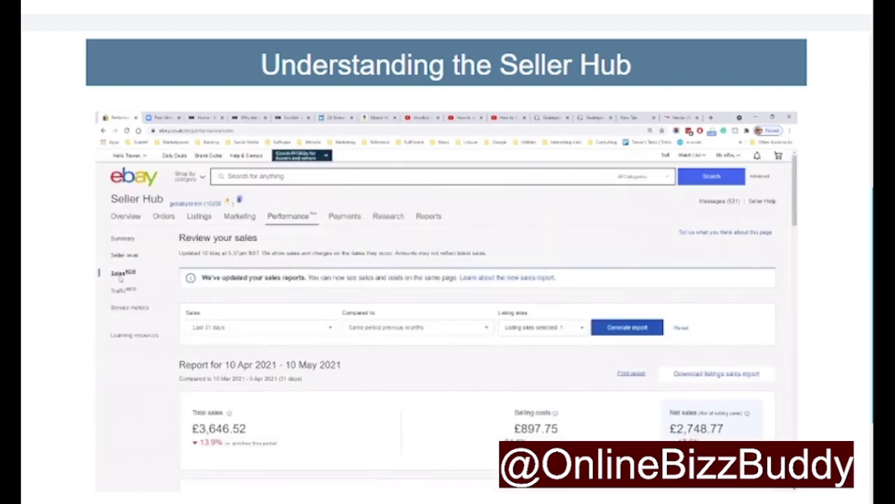
# Review the sales report's total sales, selling costs breakdown and listings insights.
pyautogui.scroll(-5, 339, 312)
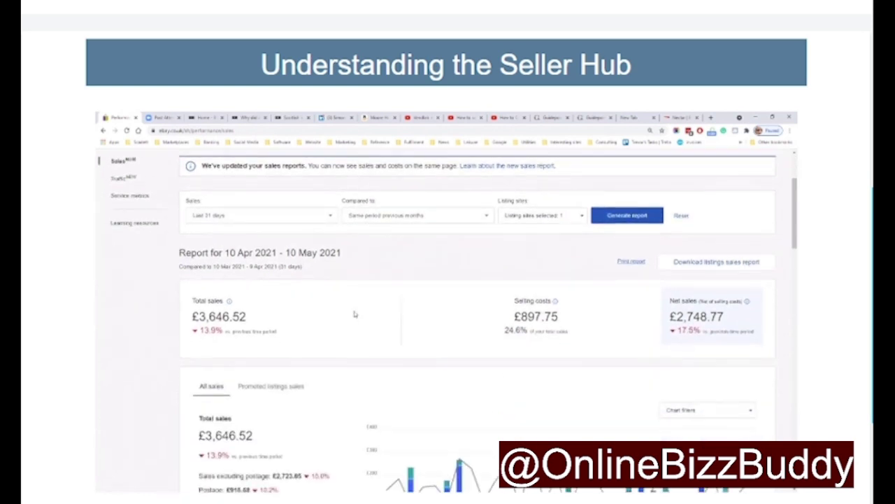
pyautogui.scroll(-3, 518, 308)
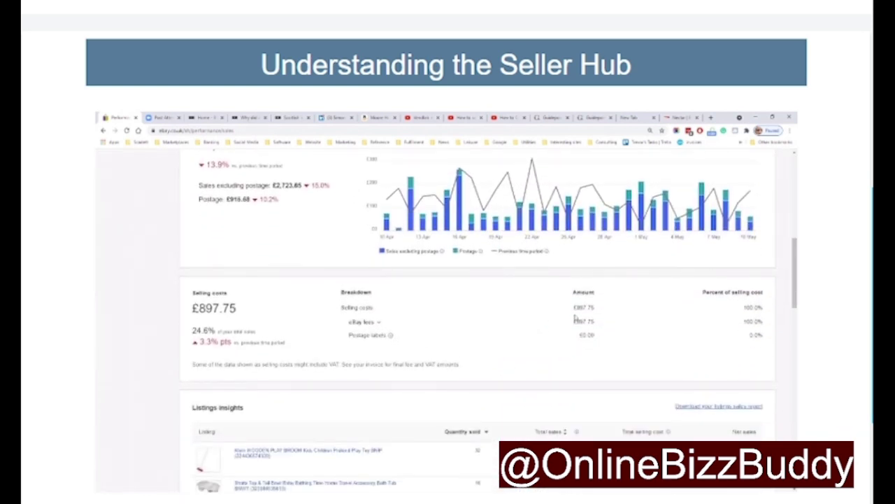
pyautogui.scroll(-3, 537, 327)
pyautogui.scroll(-1, 493, 338)
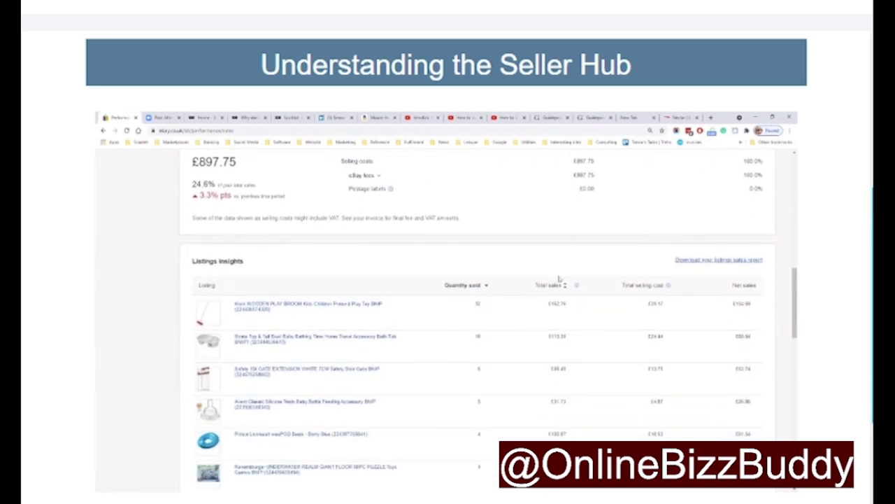
# Move from the sales report to the traffic report and examine its impressions, page views and placement charts.
pyautogui.scroll(6, 638, 343)
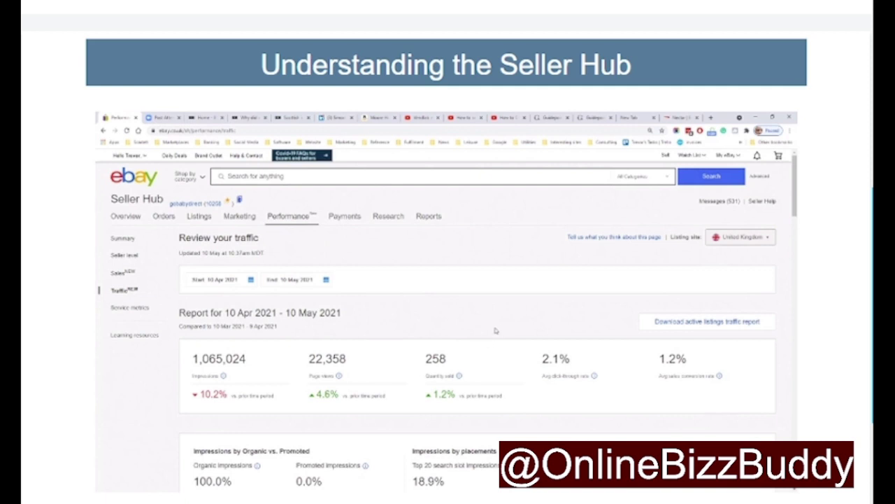
pyautogui.scroll(-5, 496, 330)
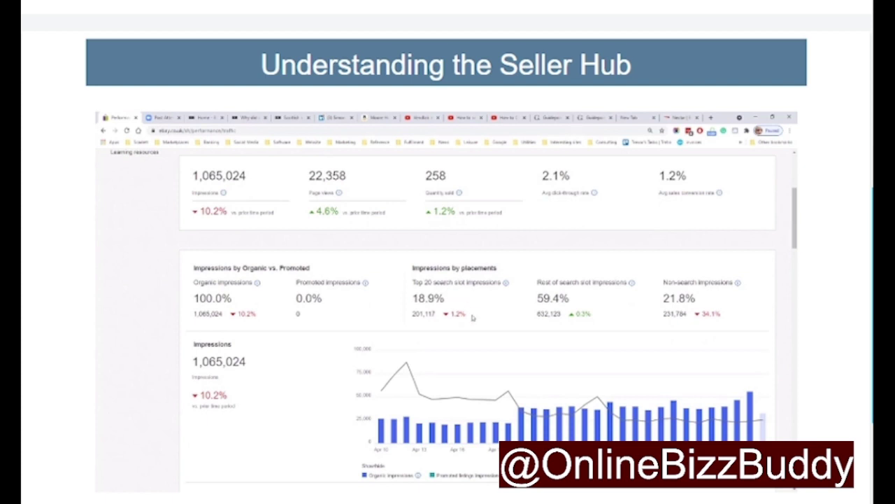
pyautogui.scroll(-2, 472, 319)
pyautogui.scroll(-10, 305, 267)
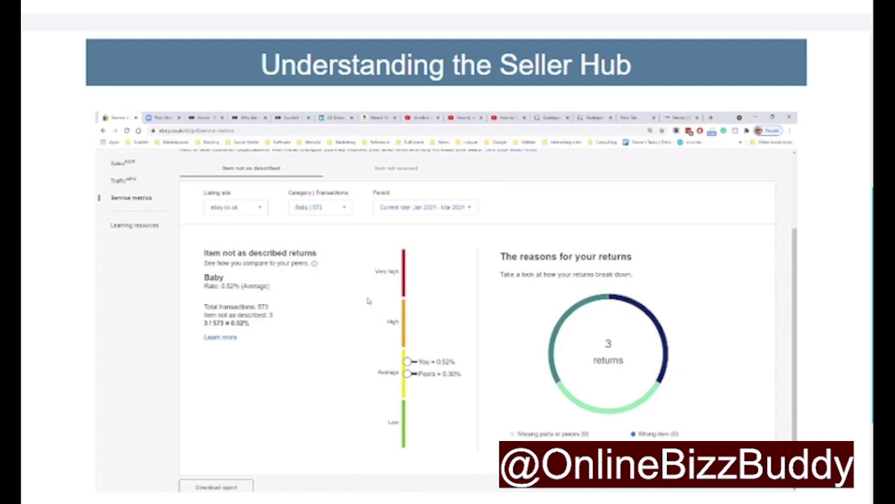
# Review the item not as described service metrics and the financial summary with its recent transactions.
pyautogui.scroll(-1, 368, 301)
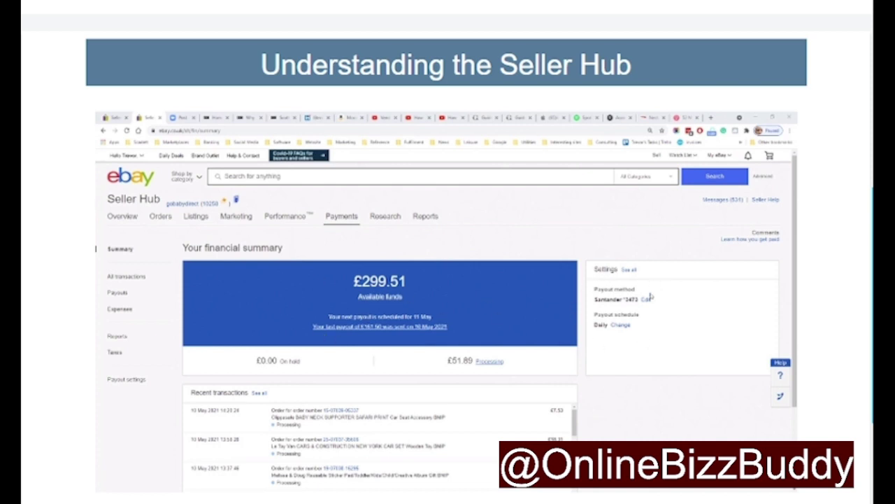
pyautogui.scroll(-2, 421, 355)
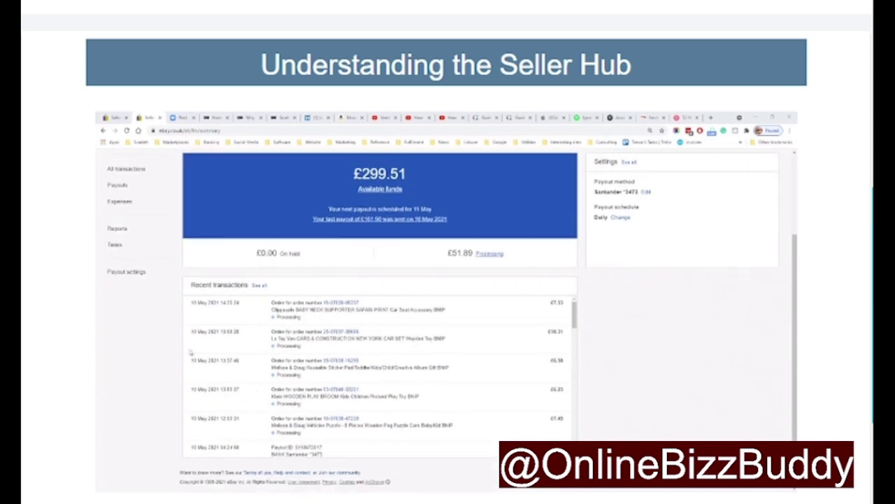
# Review the full list of payment transactions with their amounts, fees and net values, and open the payouts page.
pyautogui.scroll(2, 161, 352)
pyautogui.click(127, 243)
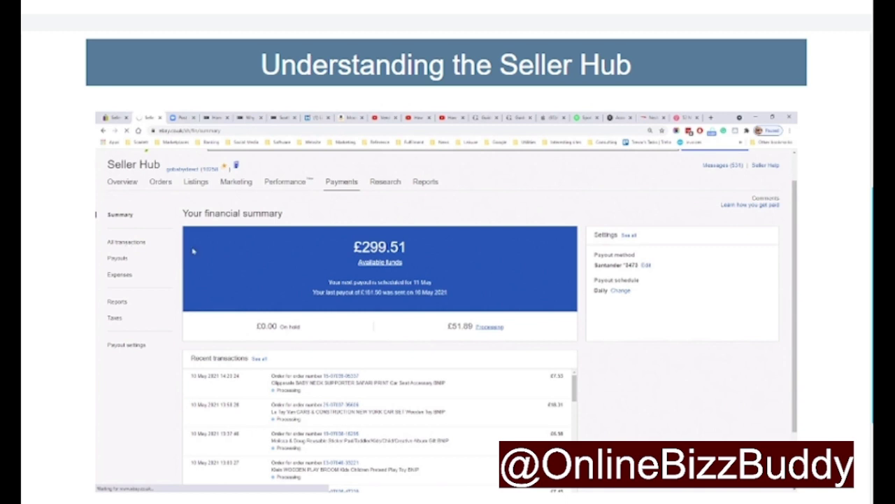
pyautogui.scroll(-2, 304, 278)
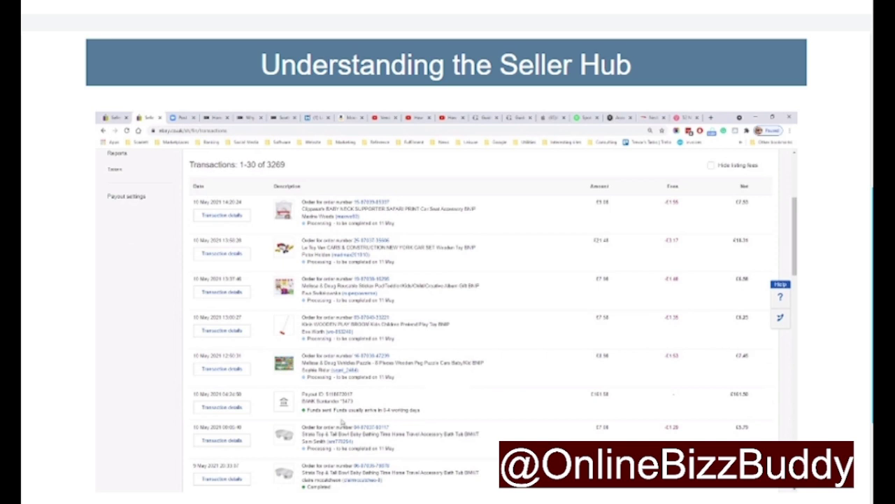
pyautogui.scroll(-5, 327, 409)
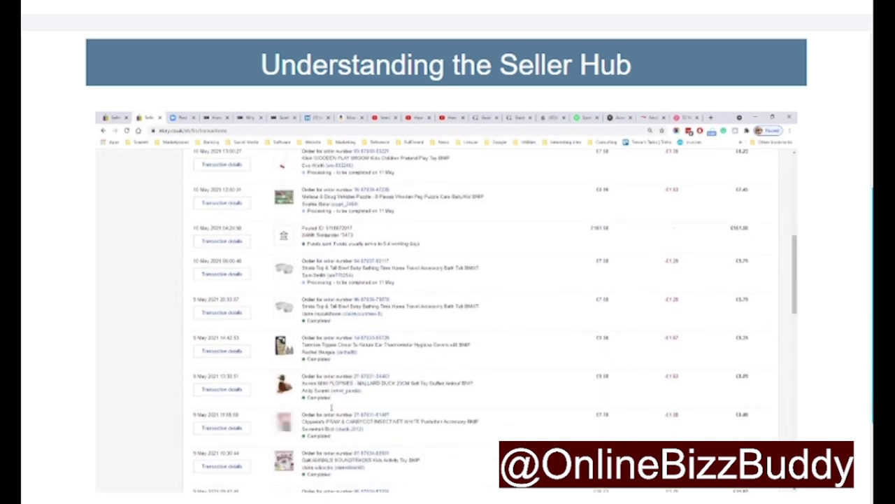
pyautogui.scroll(8, 335, 405)
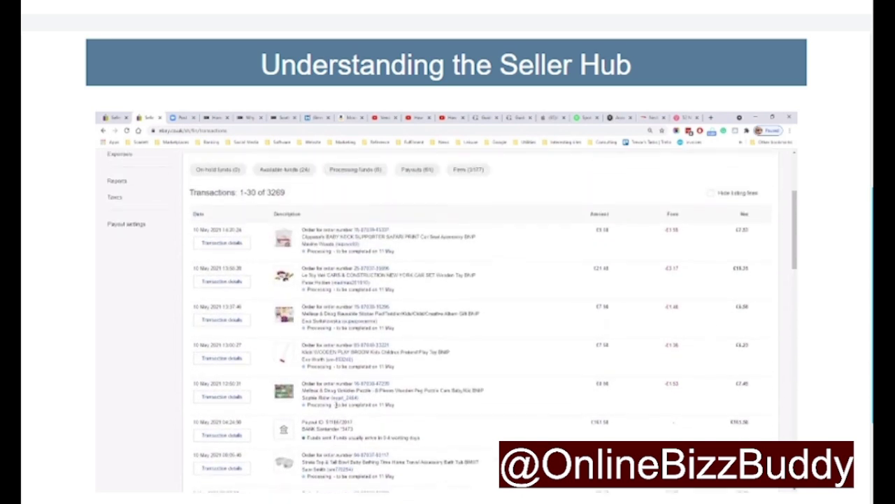
pyautogui.click(116, 256)
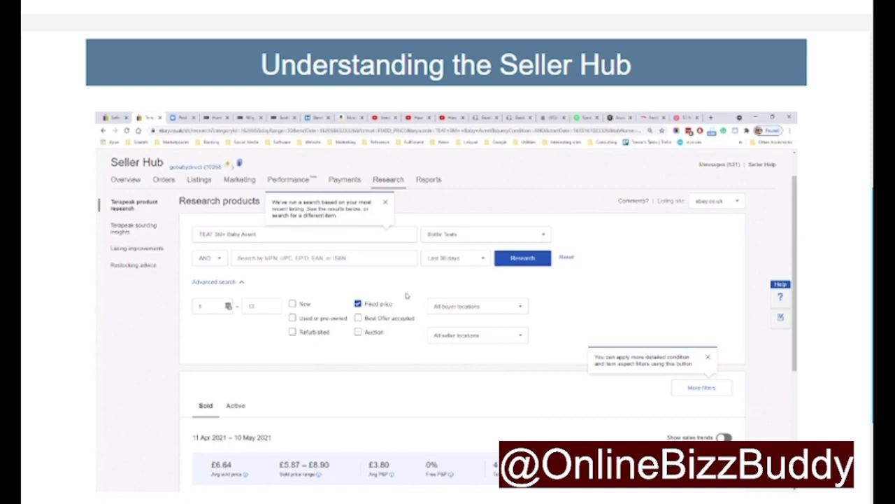
# Start a new report download from the Reports section and display the available report sources.
pyautogui.click(429, 180)
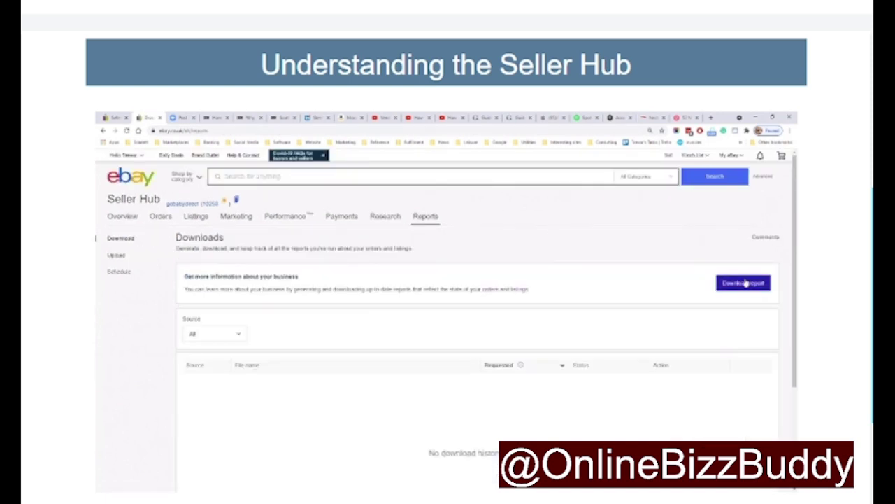
pyautogui.click(746, 283)
pyautogui.click(339, 270)
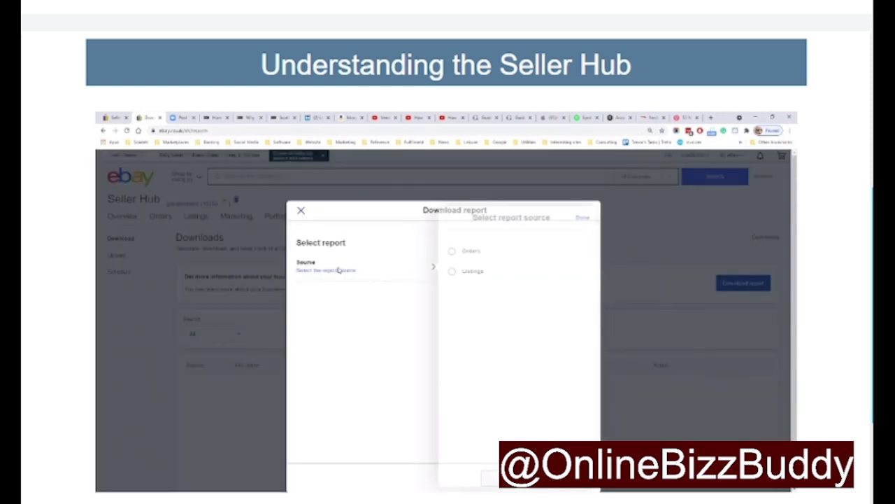